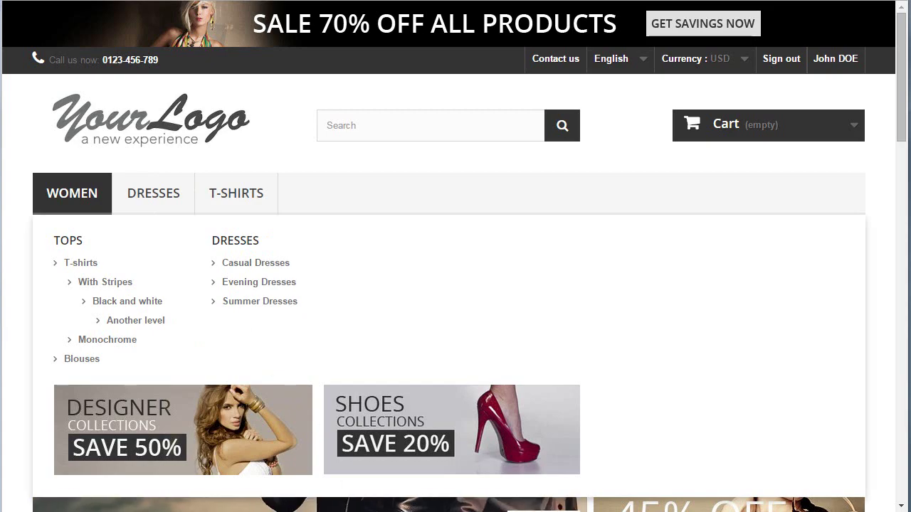
# Step: Open blocktopmenu.php from the modules\blocktopmenu folder in Sublime Text
pyautogui.hotkey('alt', 'Tab')
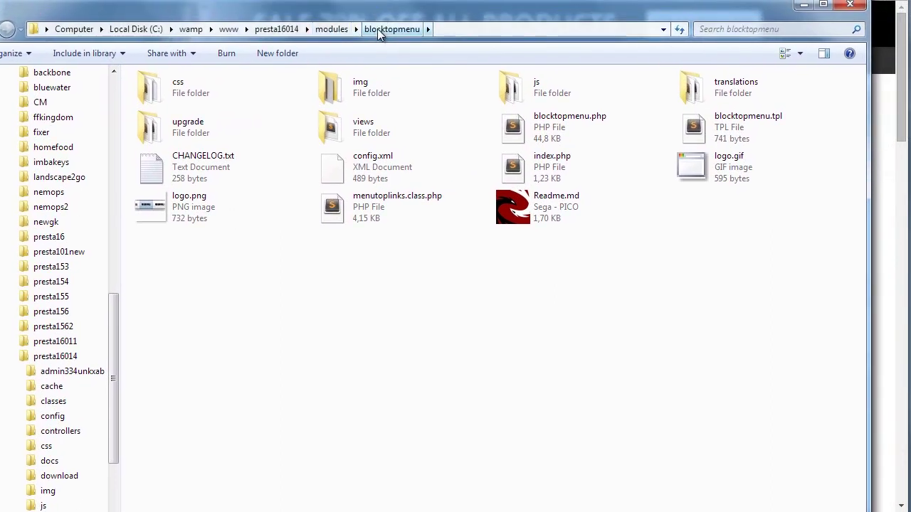
pyautogui.doubleClick(559, 137)
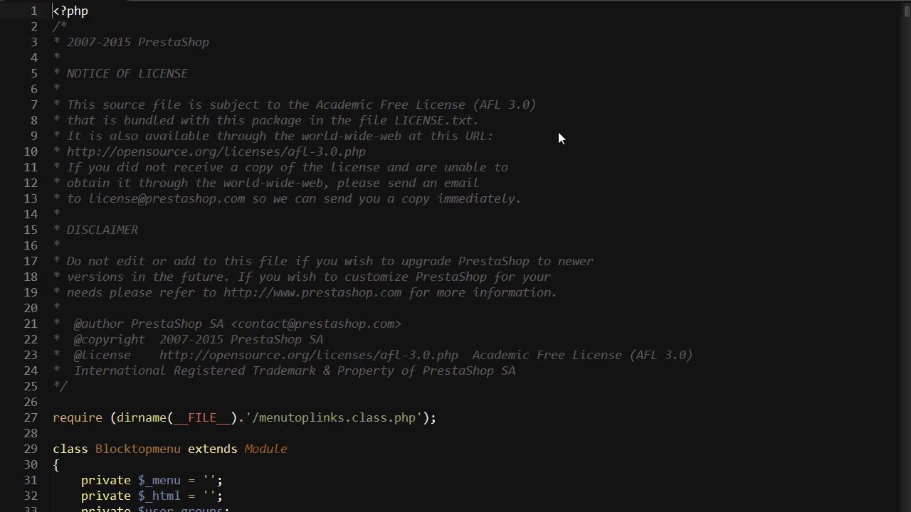
# Step: Comment out the child-category submenu block on lines 616–640 of blocktopmenu.php
pyautogui.hotkey('ctrl', 'p')
pyautogui.write(':6')
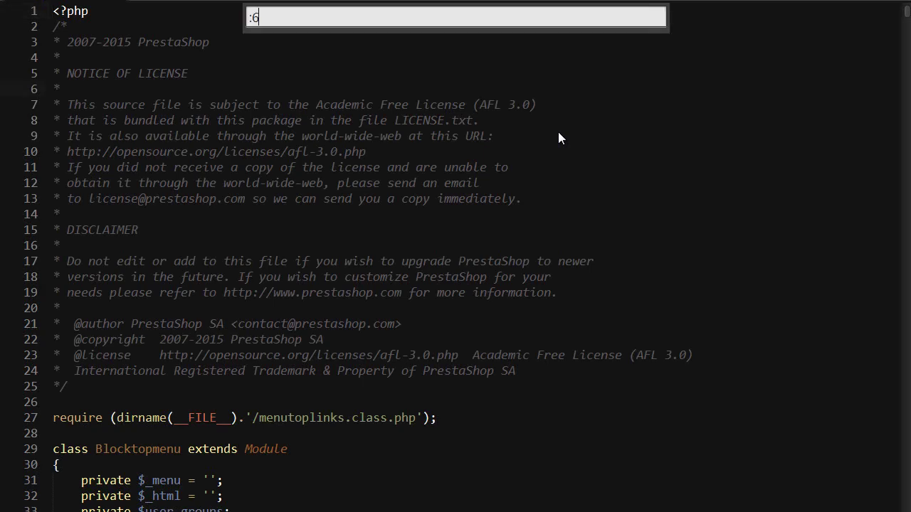
pyautogui.write('15')
pyautogui.press('Return')
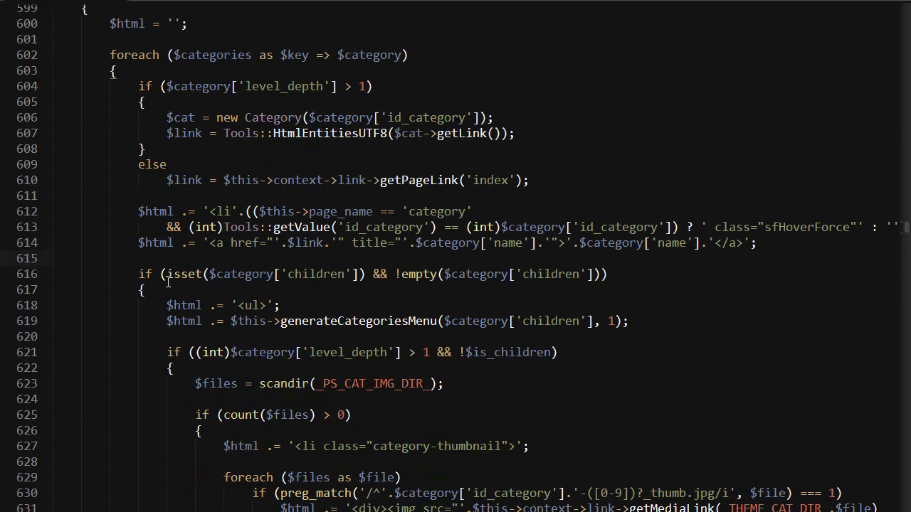
pyautogui.moveTo(132, 277)
pyautogui.mouseDown()
pyautogui.moveTo(341, 402)
pyautogui.moveTo(352, 418)
pyautogui.mouseUp()
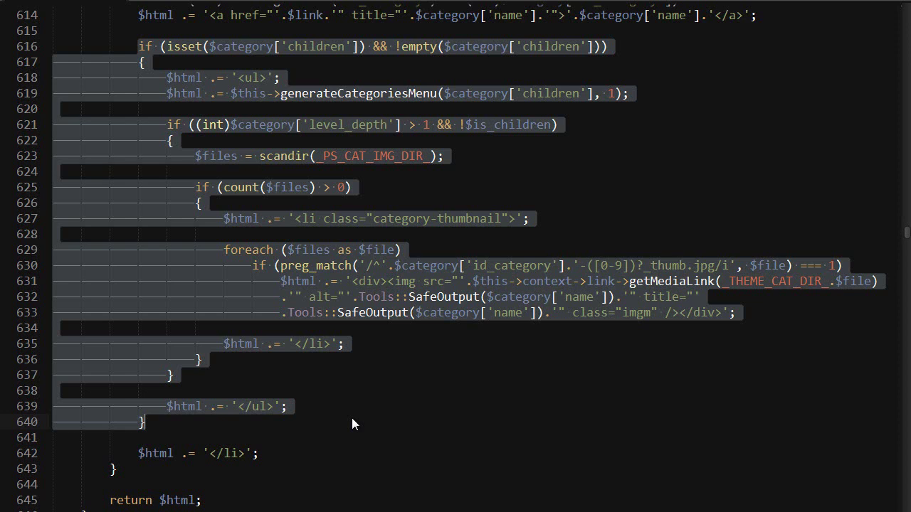
pyautogui.hotkey('ctrl', '/')
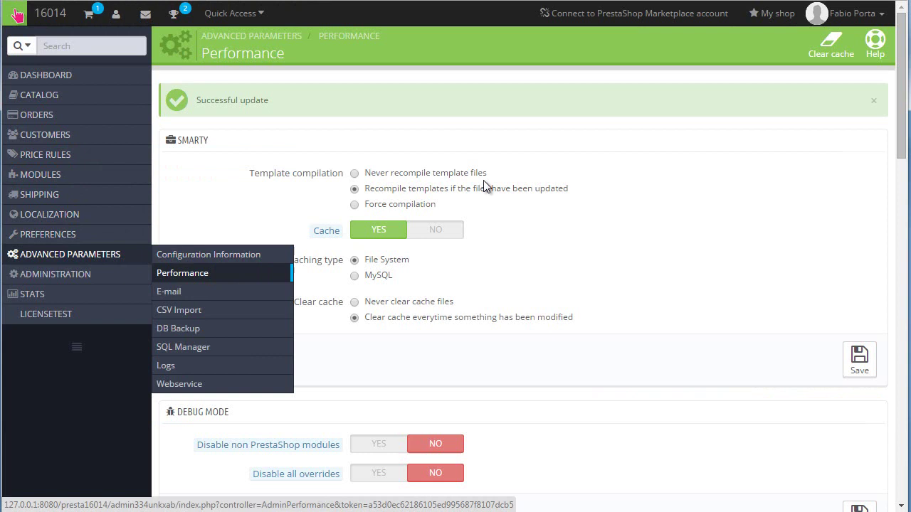
# Step: Clear the cache using the Clear cache button on PrestaShop's Performance page
pyautogui.click(827, 41)
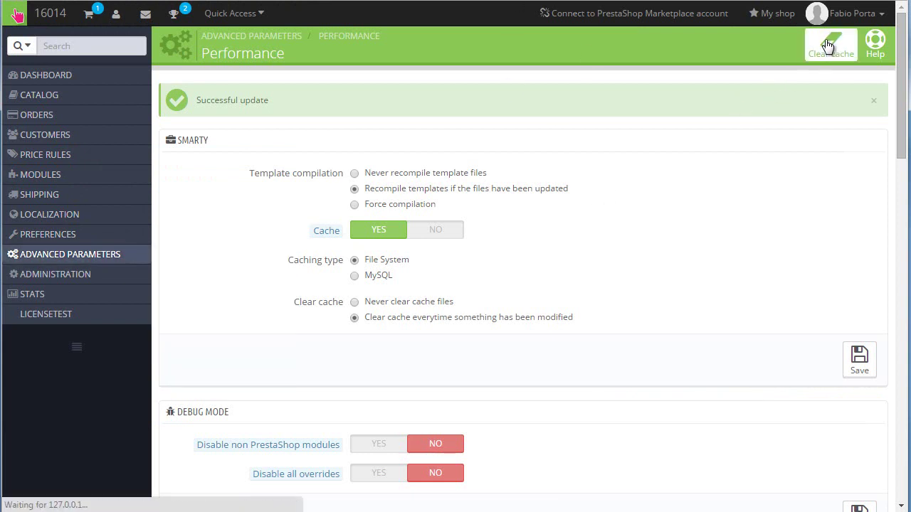
pyautogui.click(827, 45)
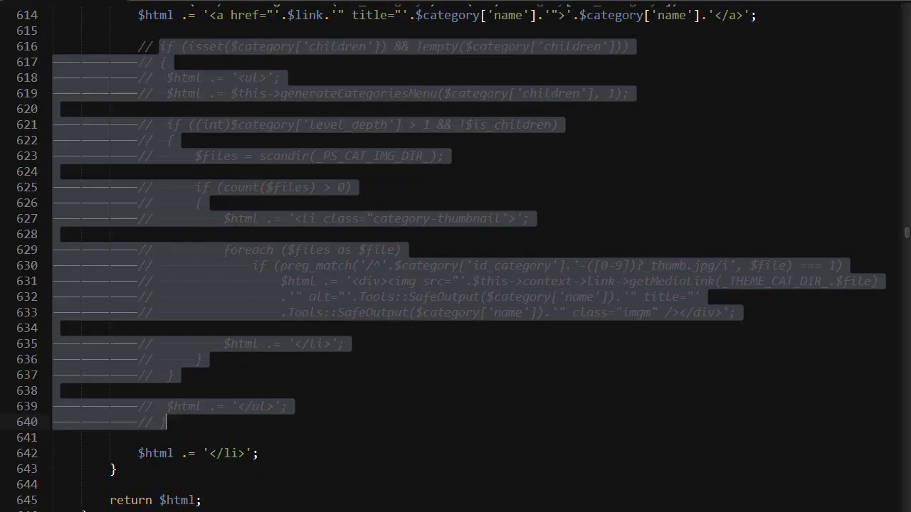
# Step: Uncomment the submenu block, add "$category['level_depth'] < 4 &&" to line 616's if, and clear cache
pyautogui.hotkey('ctrl', '/')
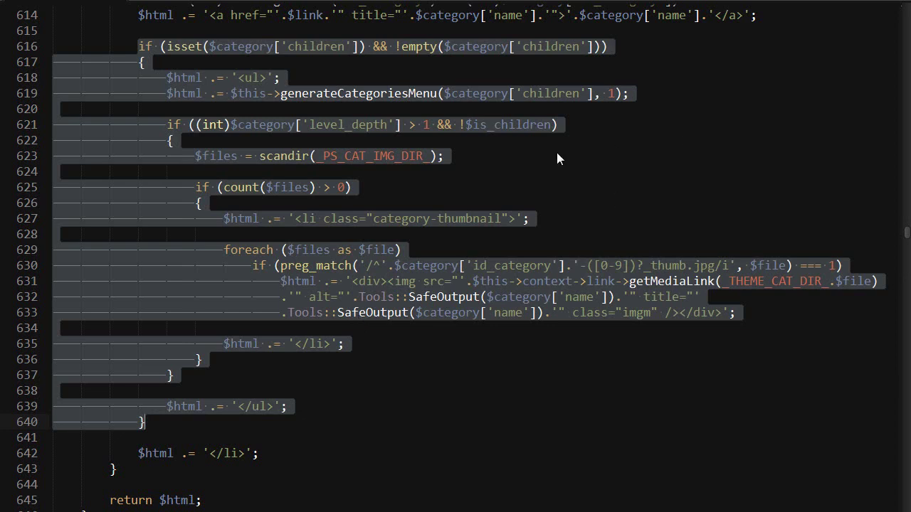
pyautogui.click(205, 47)
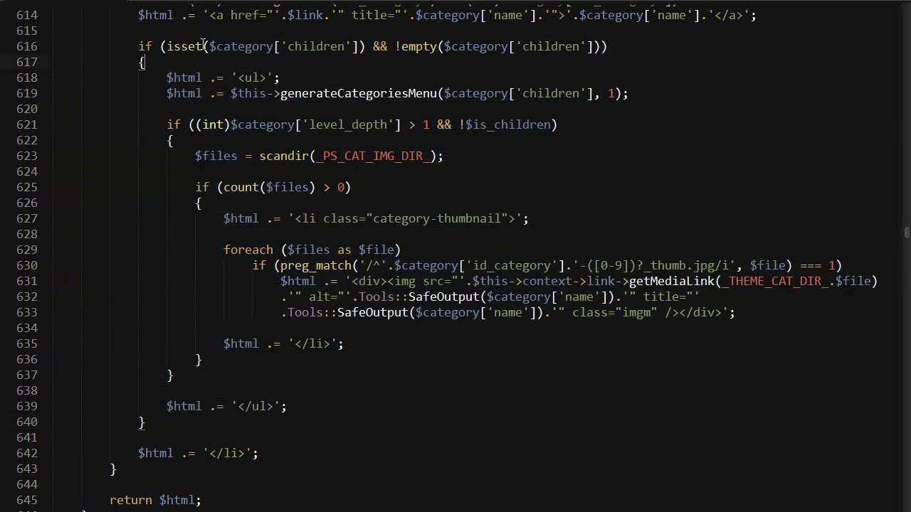
pyautogui.click(164, 46)
pyautogui.click(163, 46)
pyautogui.write('$')
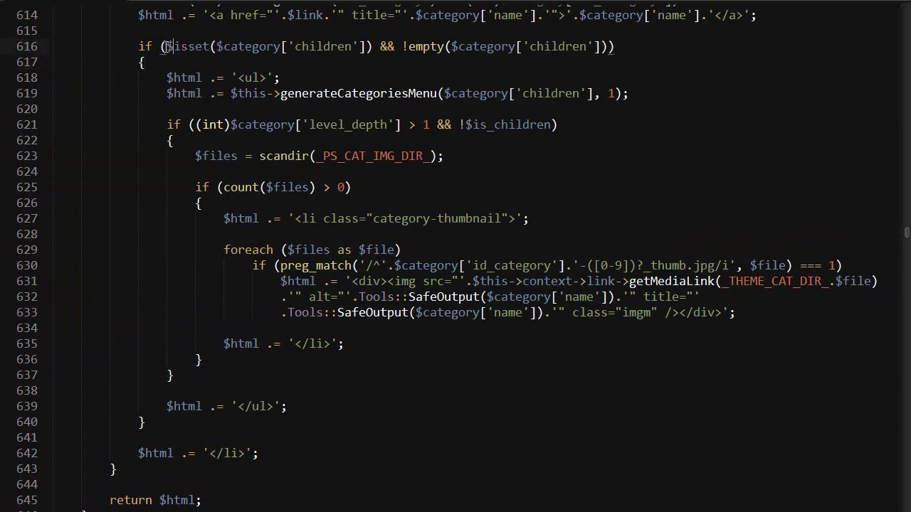
pyautogui.write("category['le")
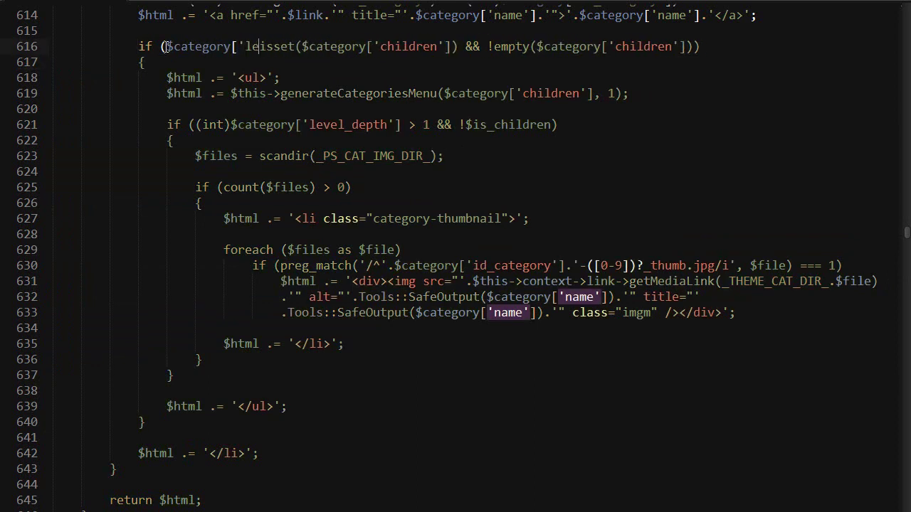
pyautogui.write('vel_dep')
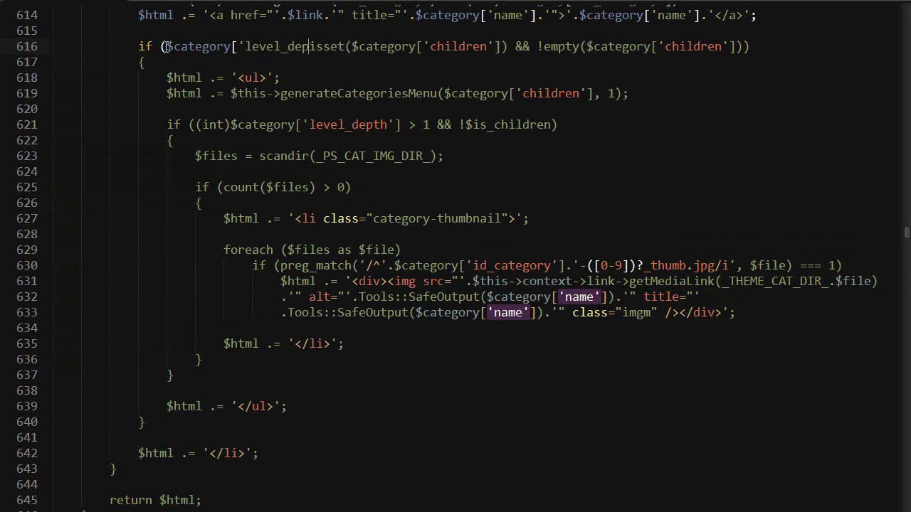
pyautogui.write("th']")
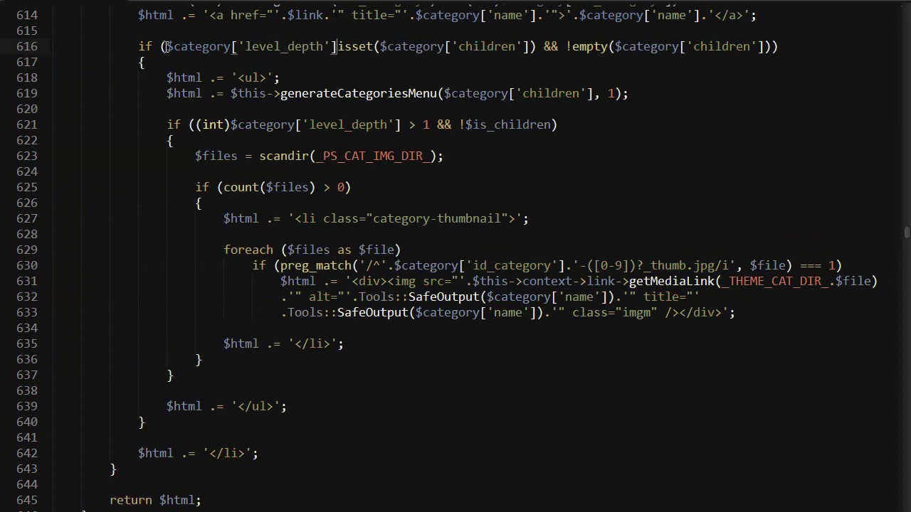
pyautogui.write(' < ')
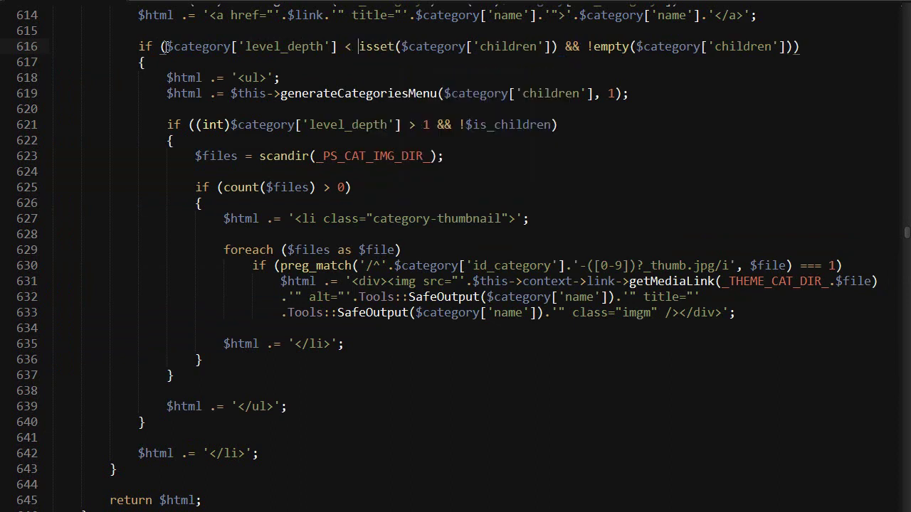
pyautogui.write('4')
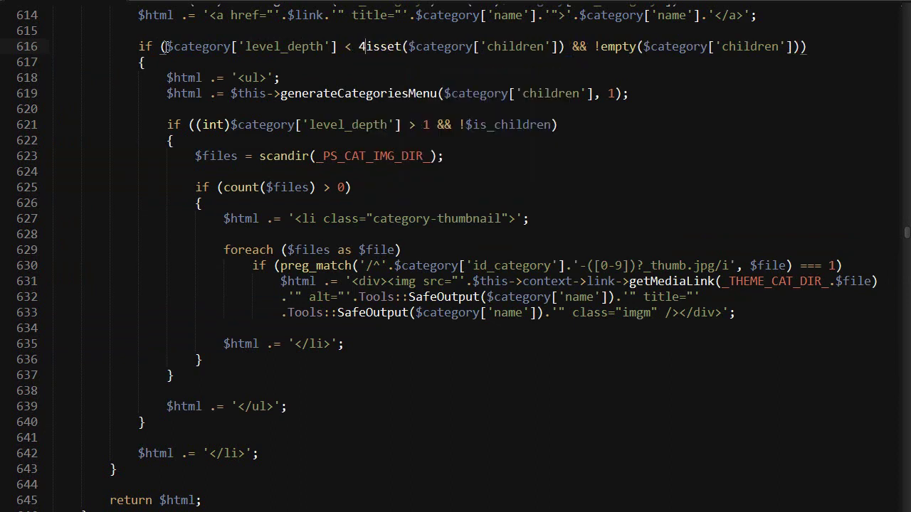
pyautogui.write(' &&')
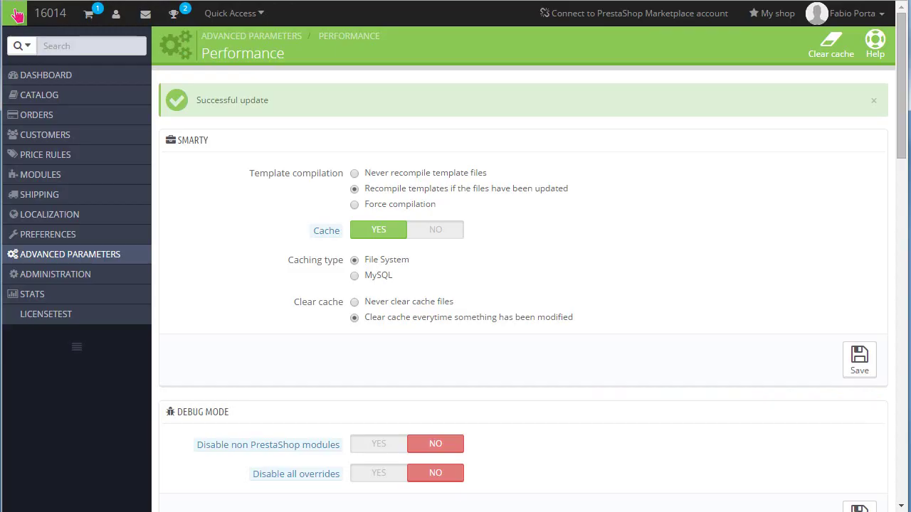
pyautogui.click(828, 51)
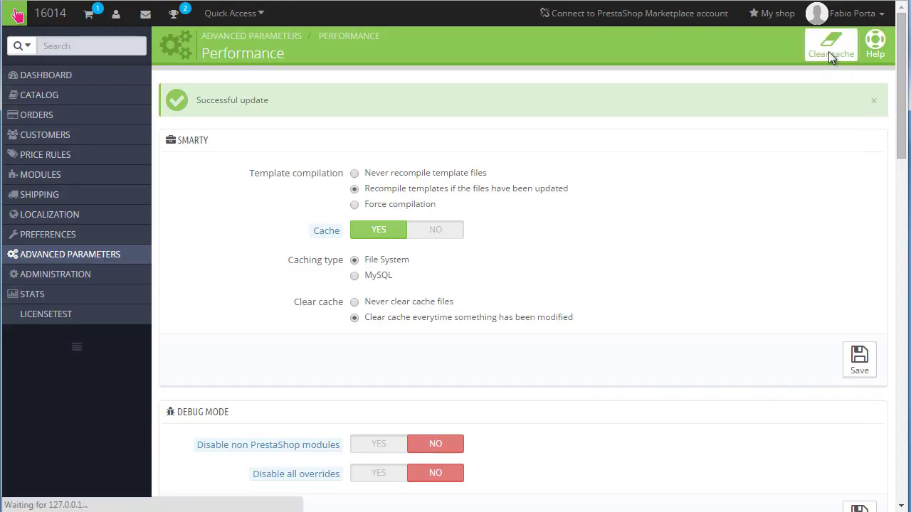